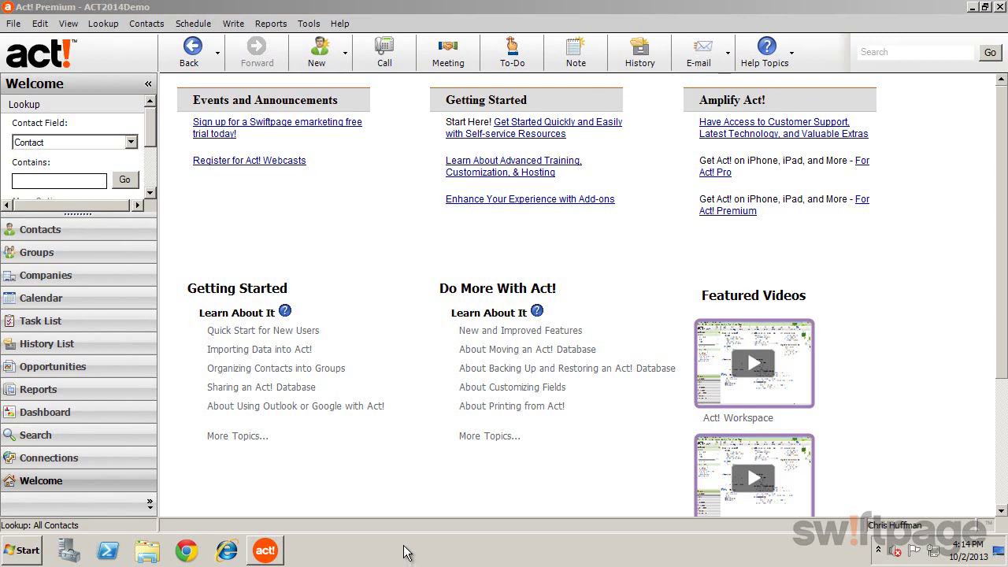
# Open Tools > Web Site Administration and run a successful ASP.NET user account test.
pyautogui.click(308, 24)
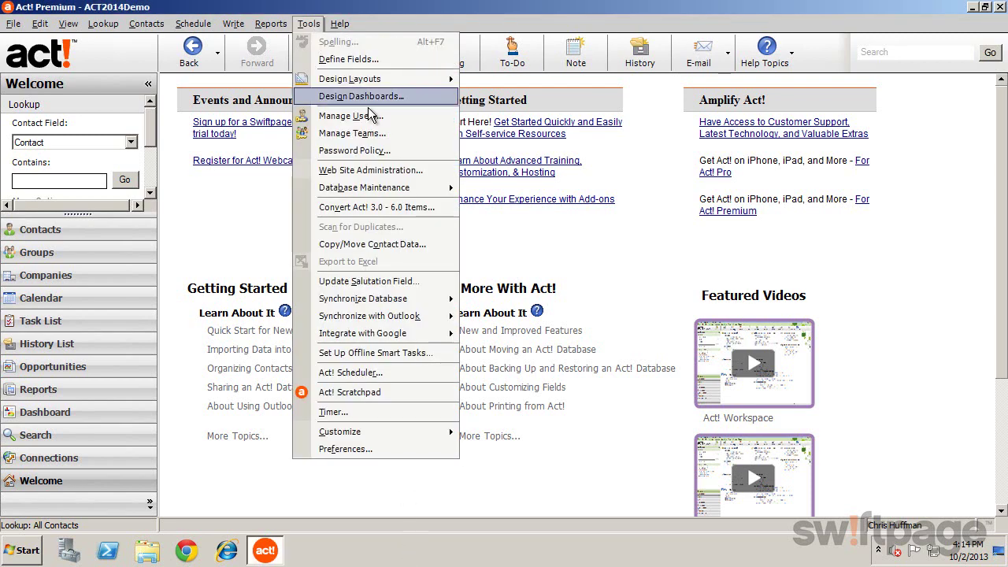
pyautogui.click(415, 169)
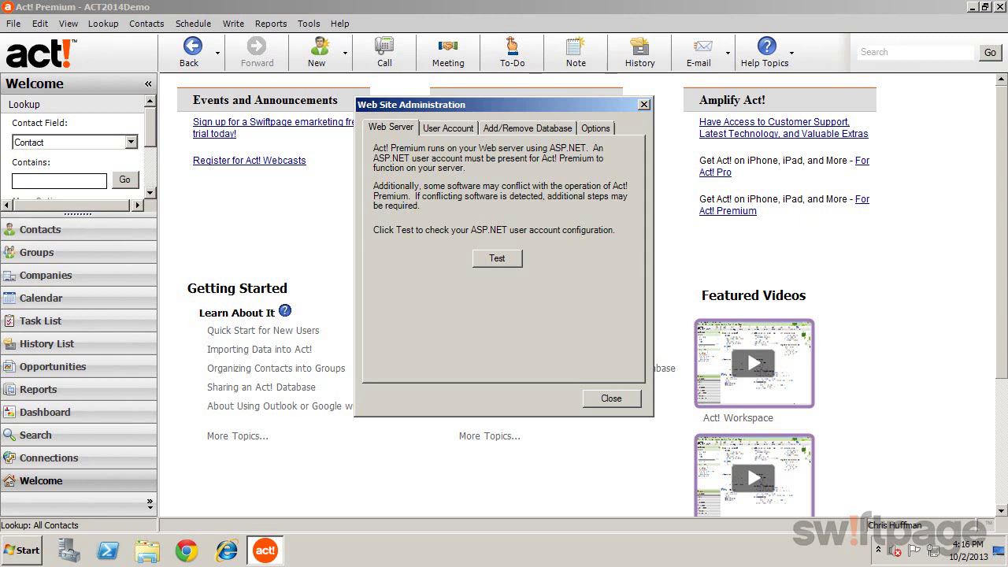
pyautogui.click(497, 260)
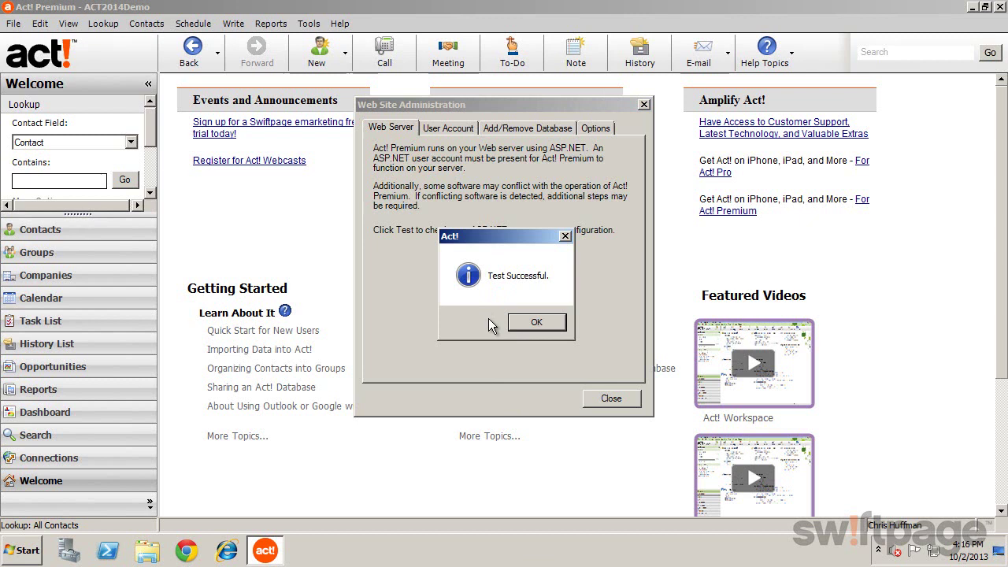
pyautogui.click(535, 323)
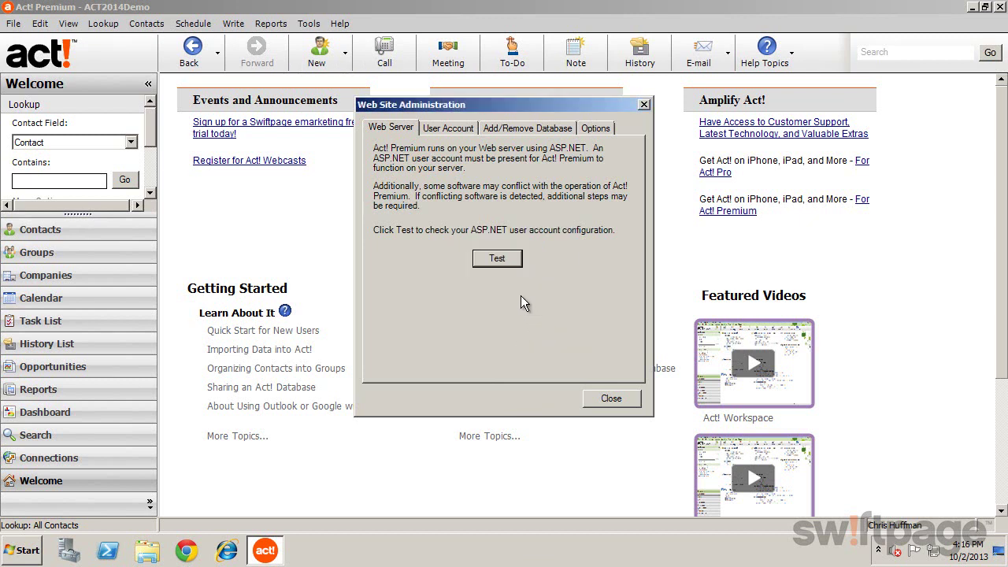
# Set the Windows user account to Administrator on STUDENT01 with its password, then show Add/Remove Database.
pyautogui.click(451, 128)
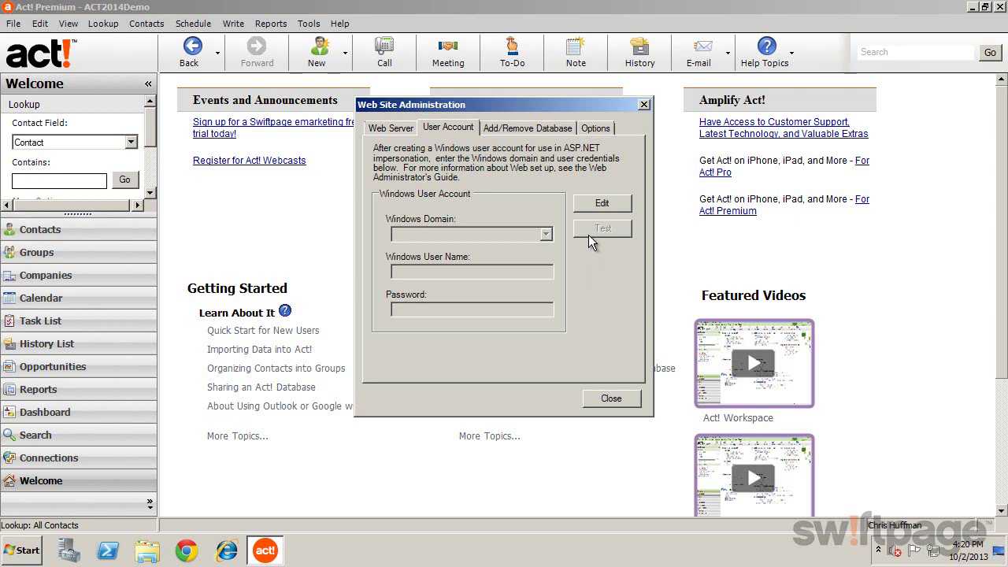
pyautogui.click(600, 203)
pyautogui.write('Adm')
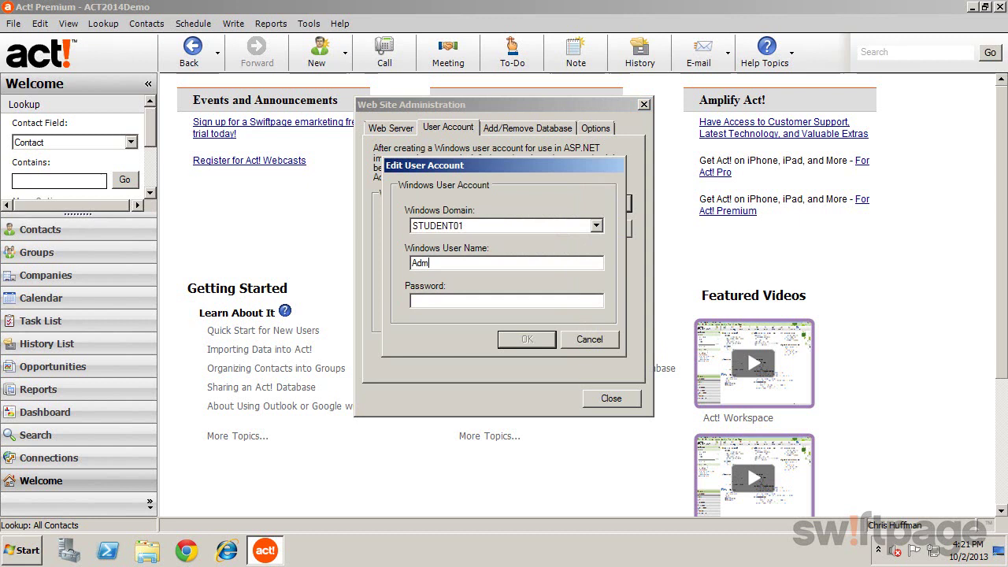
pyautogui.write('inistrator')
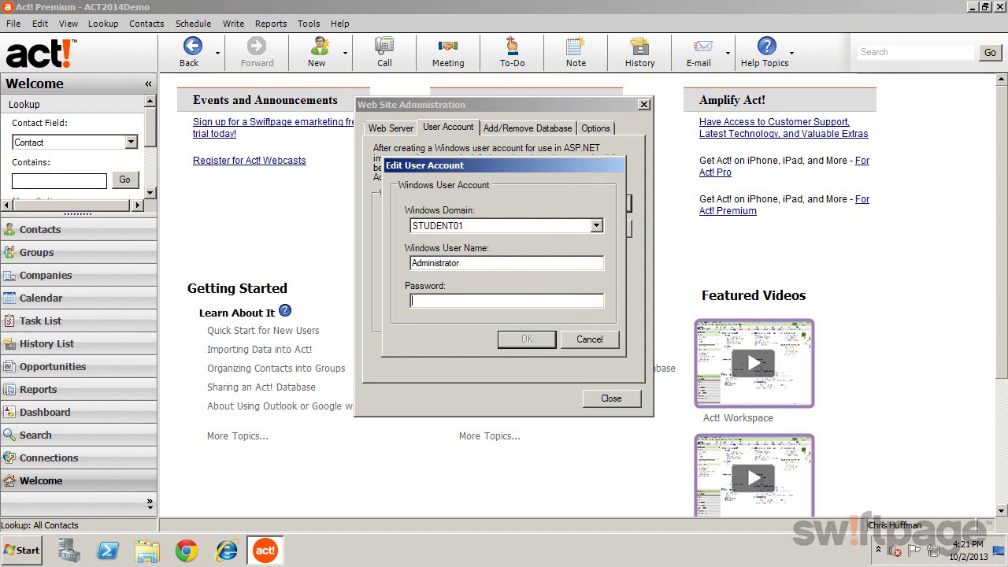
pyautogui.write('password')
pyautogui.click(528, 340)
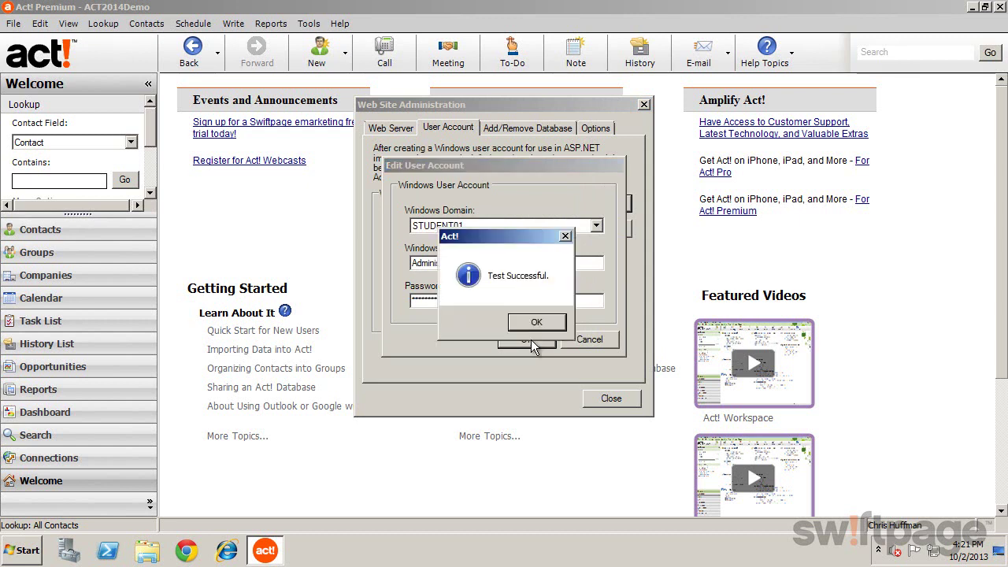
pyautogui.click(537, 325)
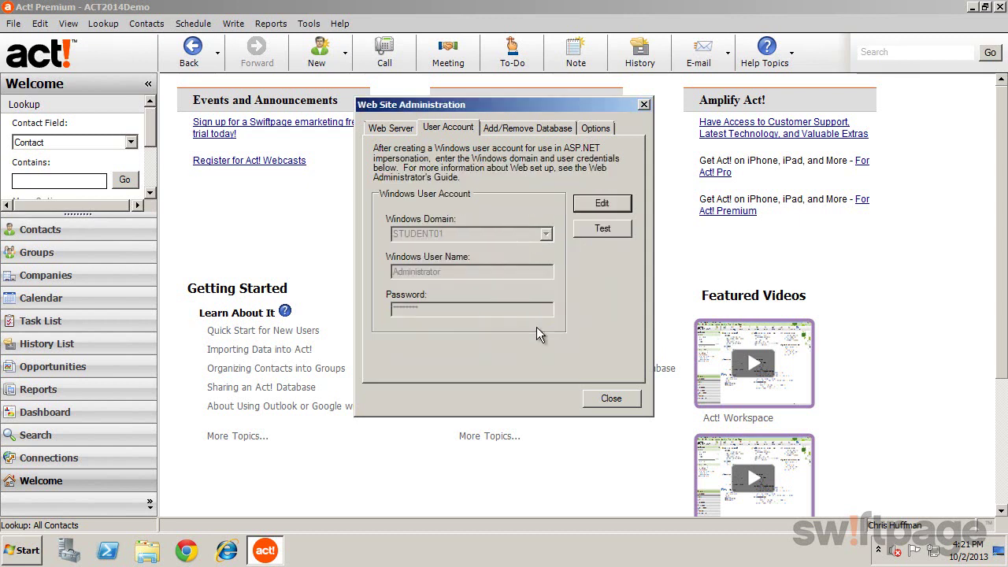
pyautogui.click(529, 129)
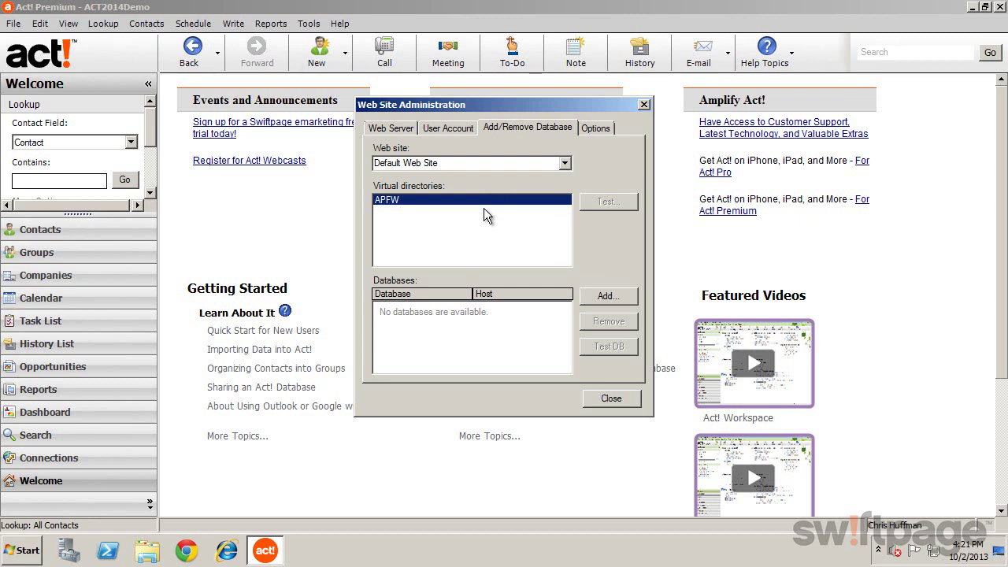
# Add ACT2014Demo from Documents\ACT\ACT Data\Databases with the database user's login, then reset IIS.
pyautogui.click(610, 297)
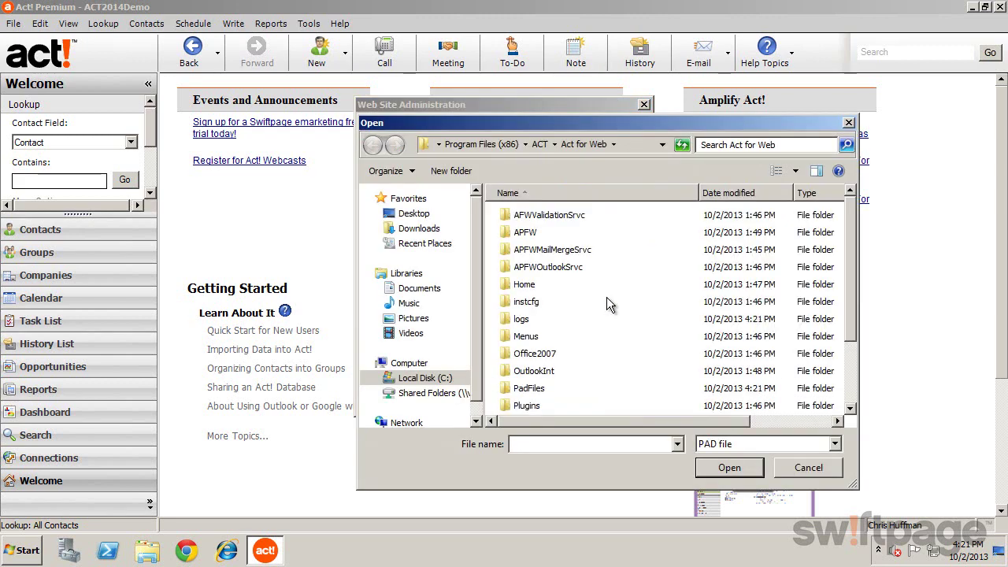
pyautogui.click(419, 287)
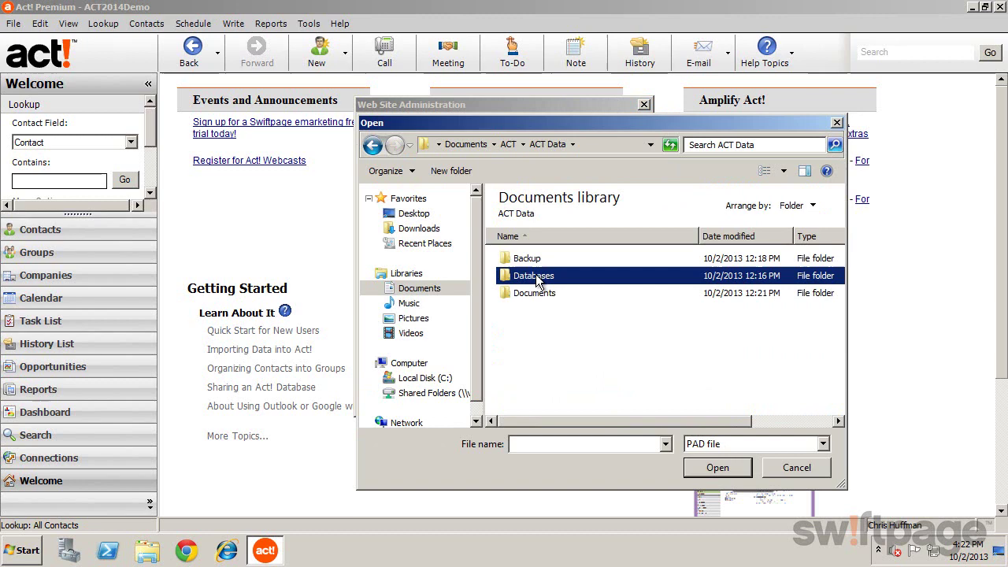
pyautogui.doubleClick(536, 274)
pyautogui.click(538, 260)
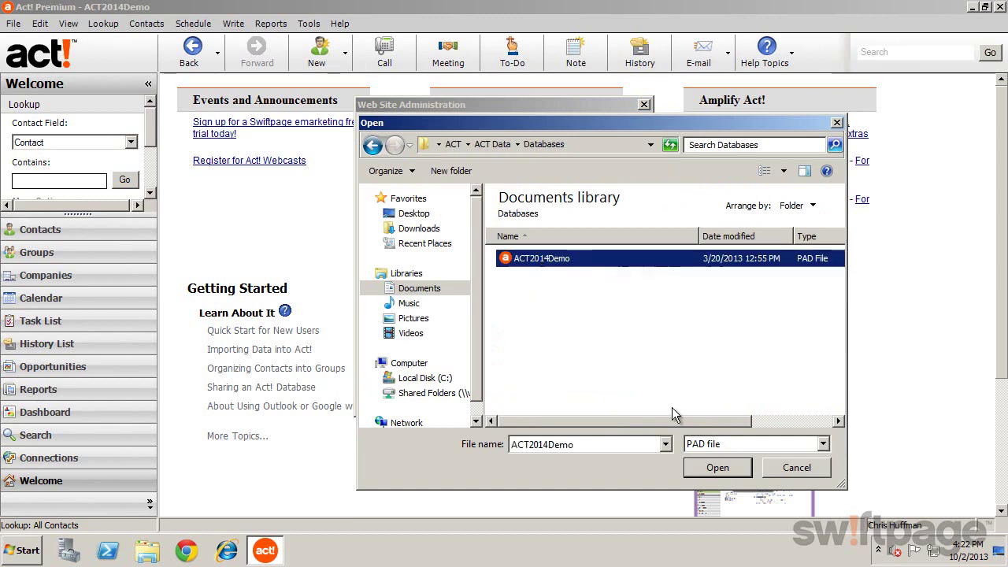
pyautogui.click(716, 468)
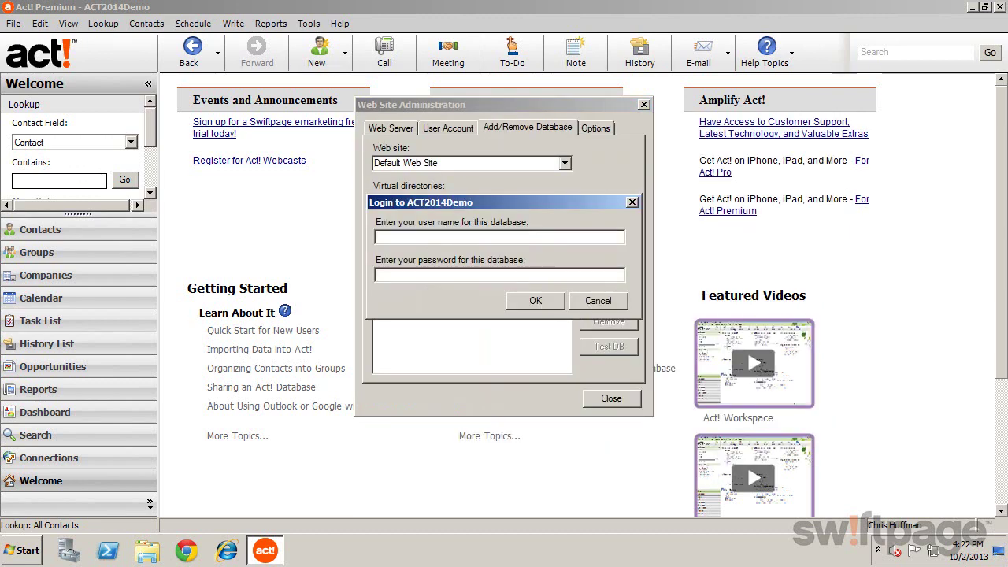
pyautogui.write('Chris Huffman')
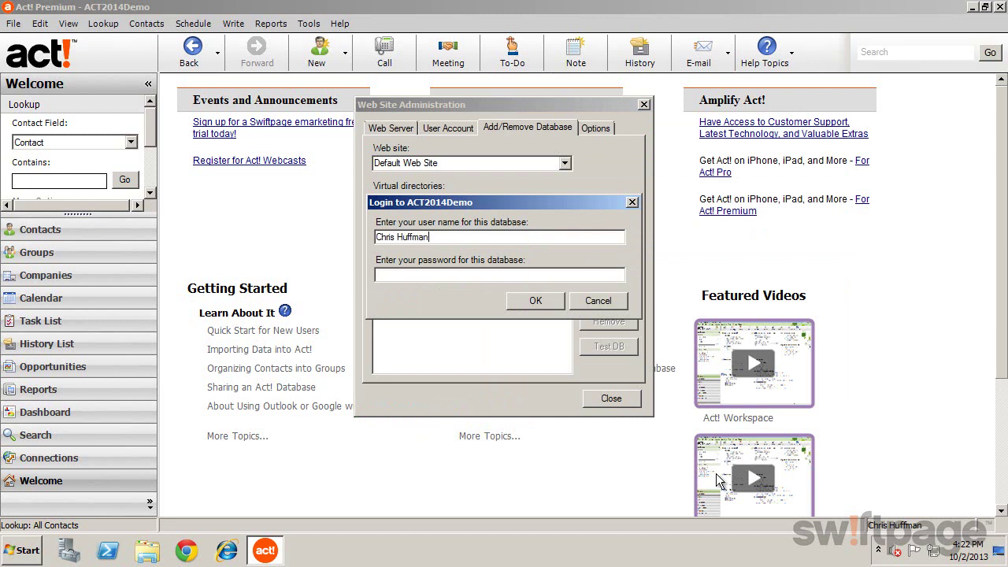
pyautogui.click(553, 307)
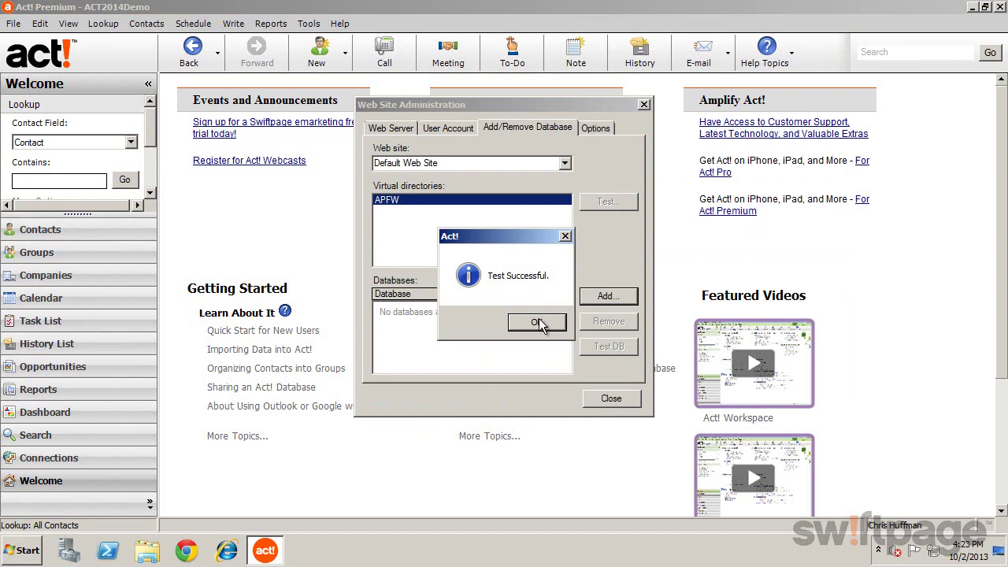
pyautogui.click(537, 323)
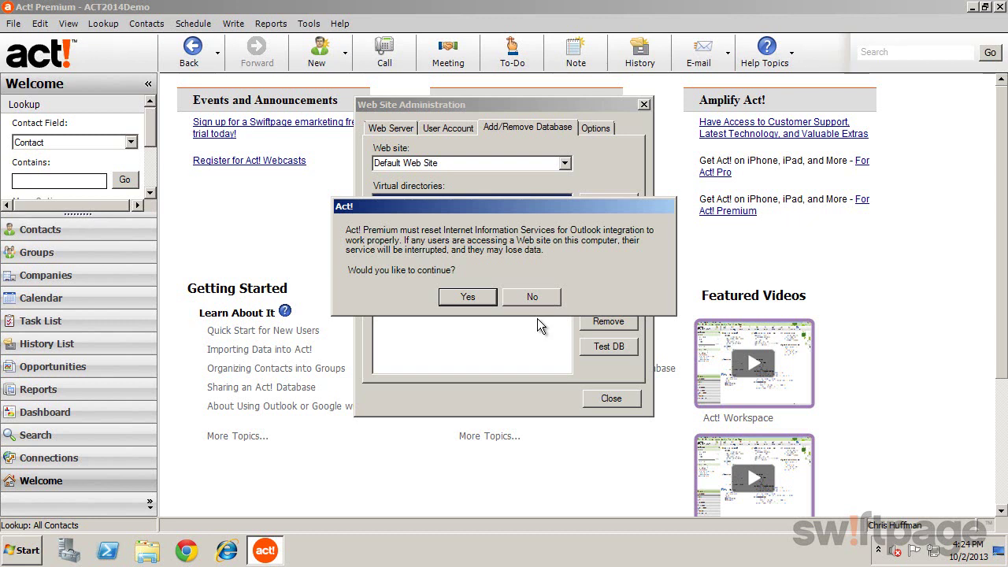
pyautogui.click(474, 296)
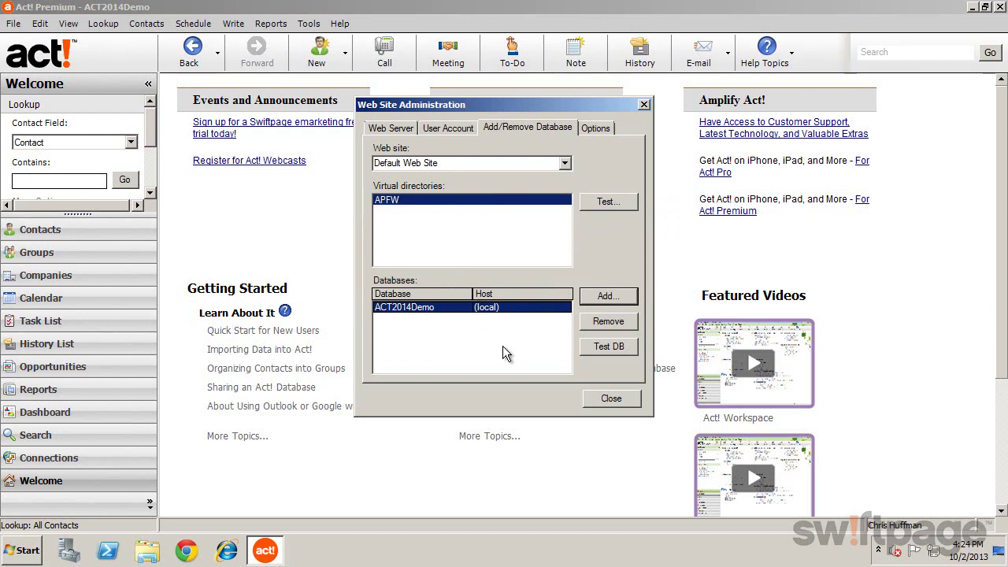
# Apply a 20-minute session timeout on the Options tab and close Web Site Administration.
pyautogui.click(594, 128)
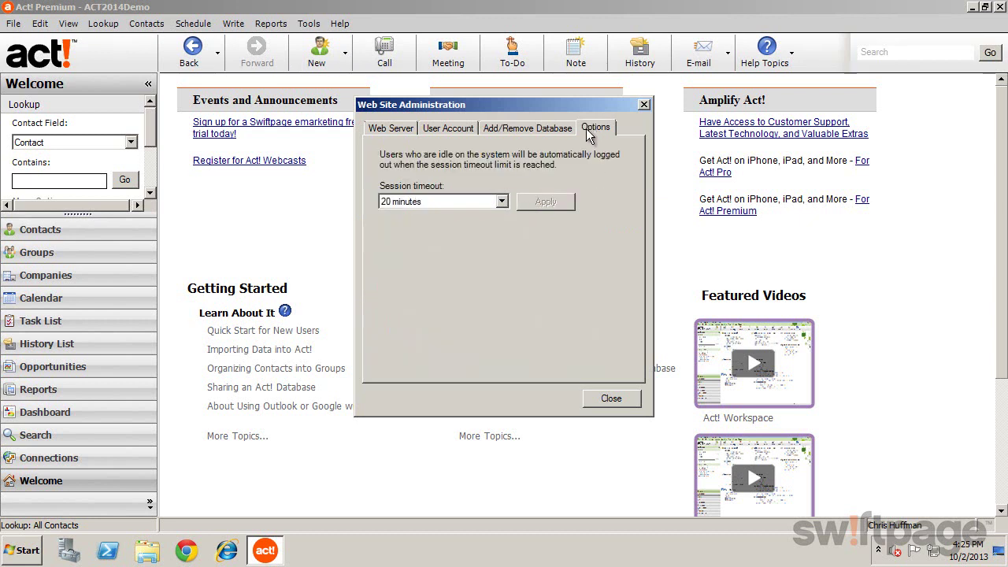
pyautogui.click(502, 202)
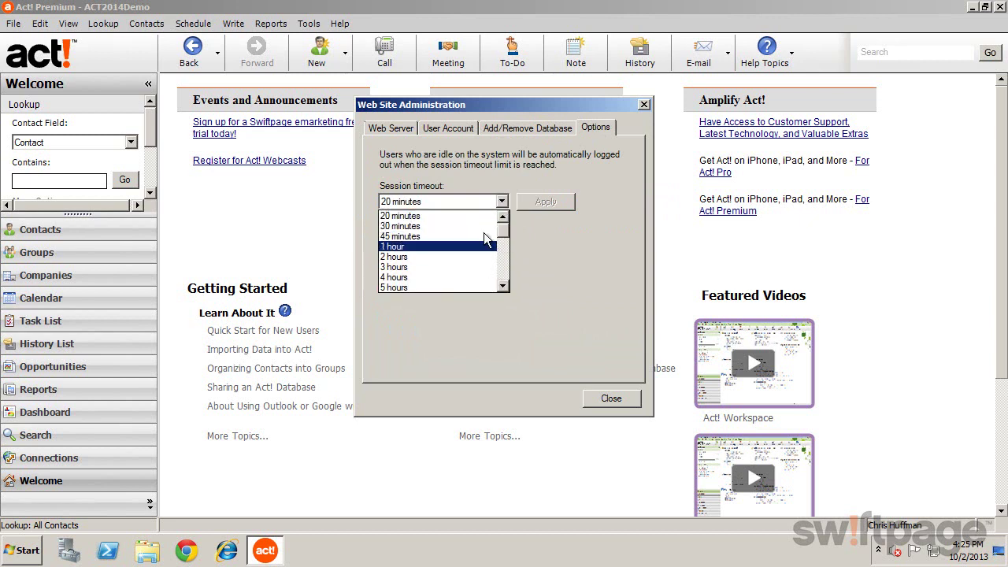
pyautogui.click(473, 215)
pyautogui.click(535, 201)
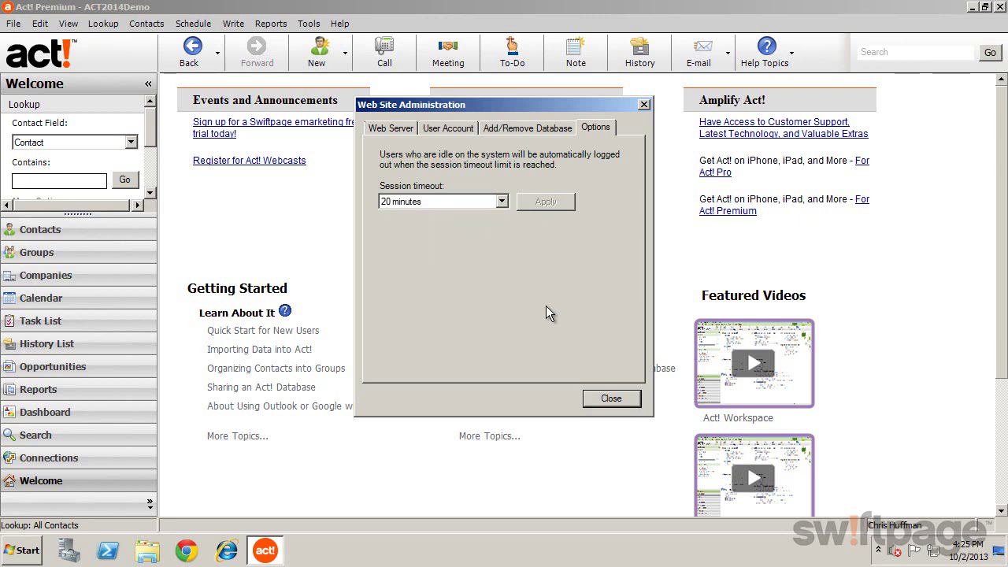
pyautogui.click(604, 402)
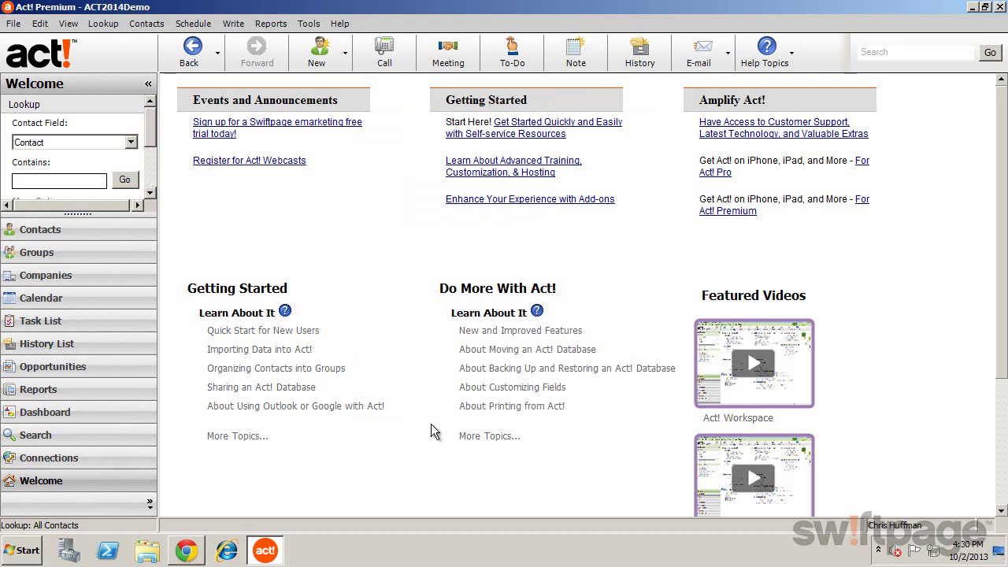
# In Chrome at localhost/APFW, log on to ACT2014Demo with the user's name.
pyautogui.click(191, 549)
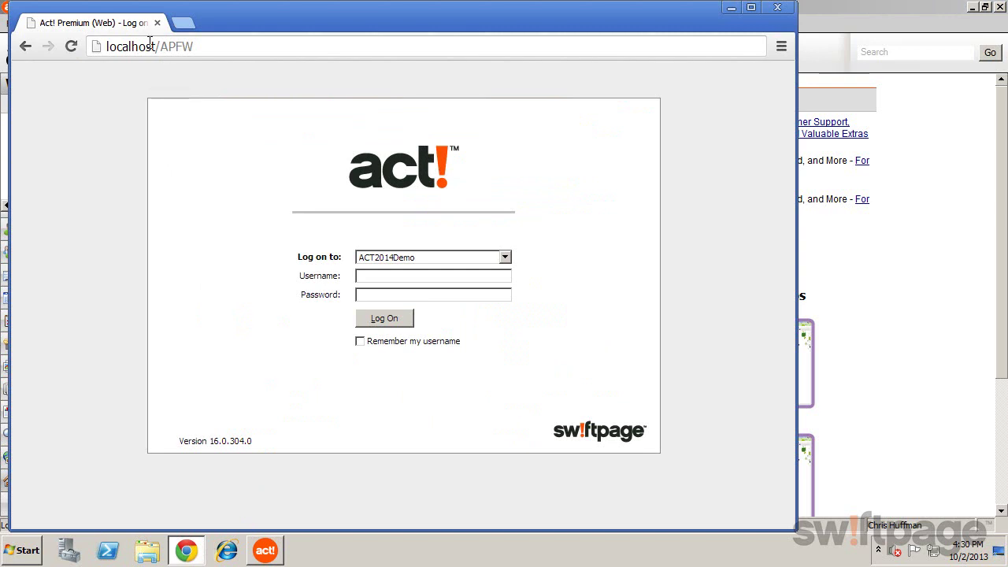
pyautogui.moveTo(161, 47); pyautogui.dragTo(199, 47)
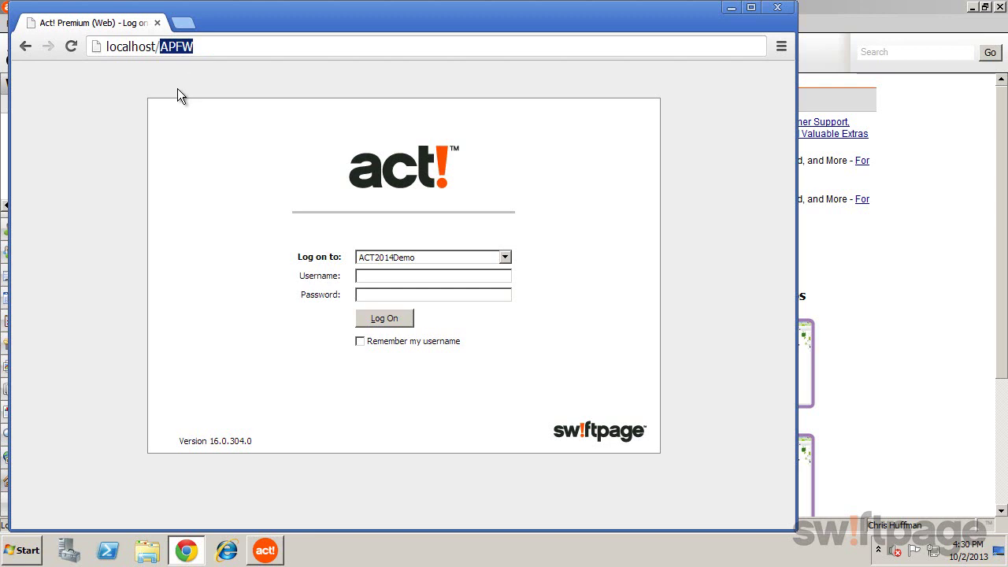
pyautogui.click(202, 47)
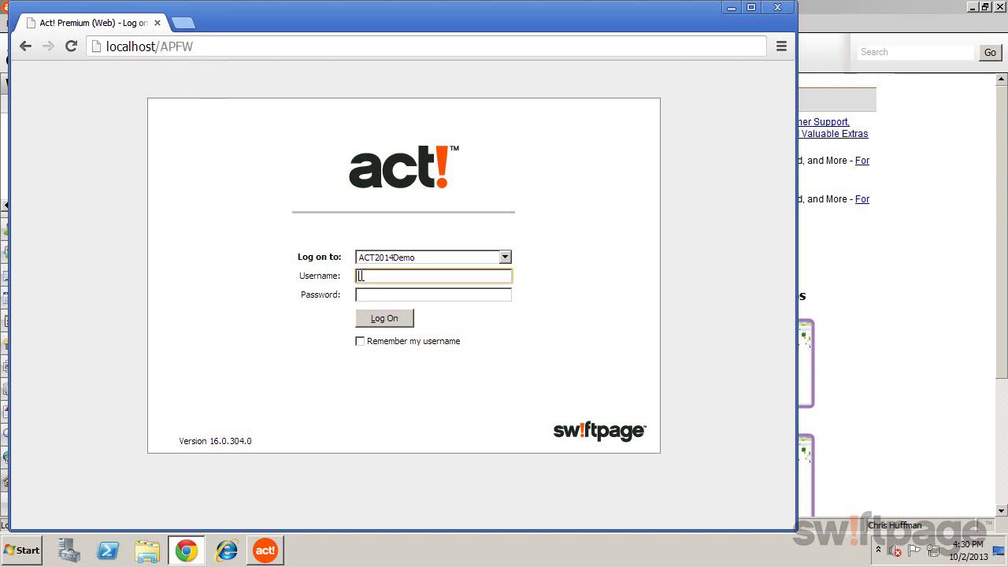
pyautogui.write('Chris Huffman')
pyautogui.press('Return')
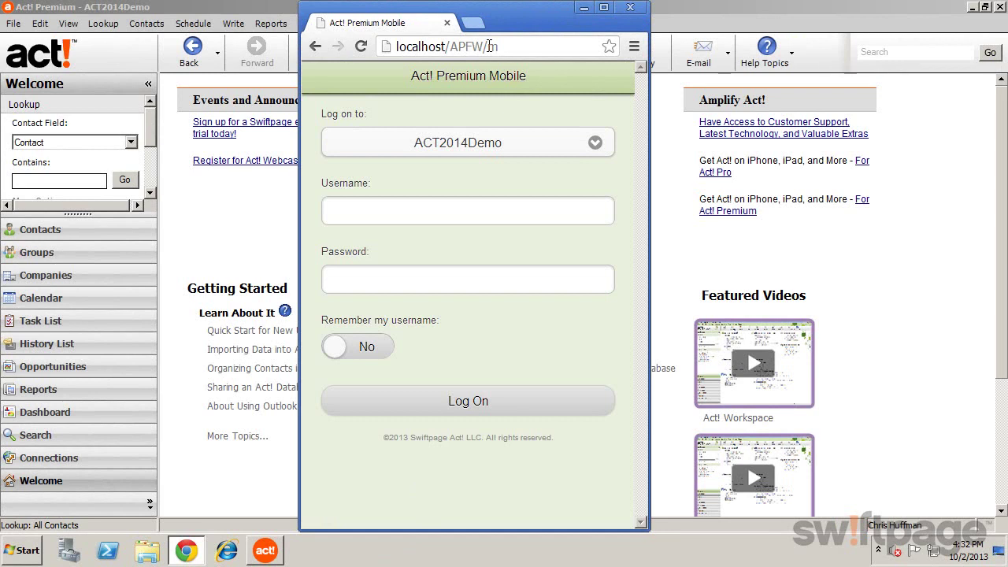
# On the localhost/APFW/m mobile page, enter the user's name as Username and submit.
pyautogui.moveTo(488, 46); pyautogui.dragTo(499, 45)
pyautogui.click(519, 52)
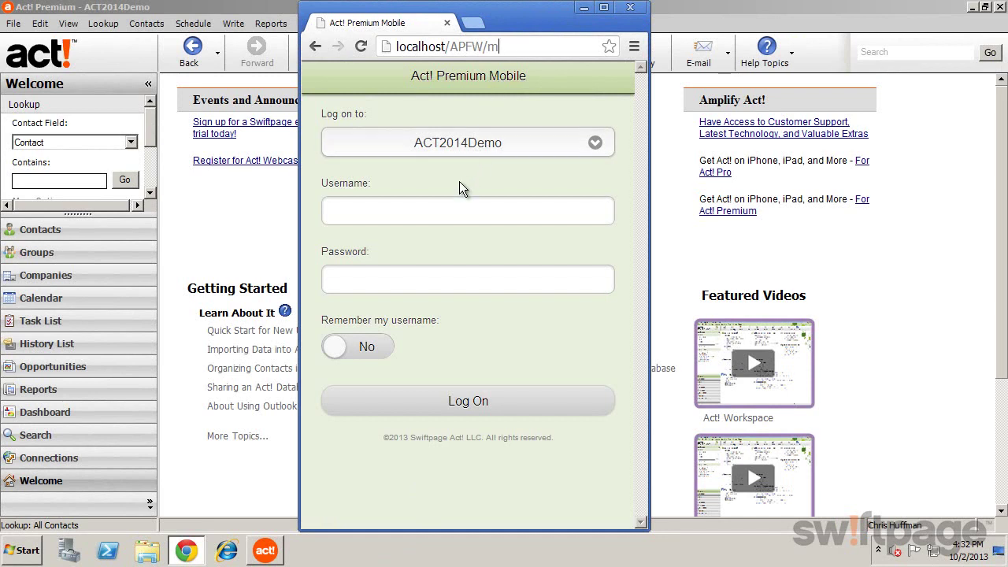
pyautogui.click(450, 212)
pyautogui.write('chris ')
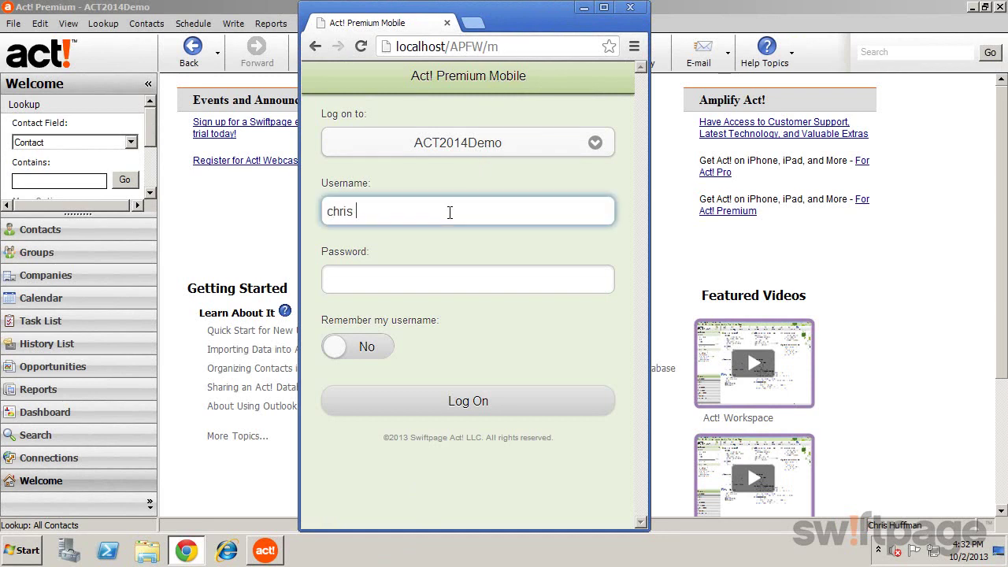
pyautogui.write('huffman')
pyautogui.press('Return')
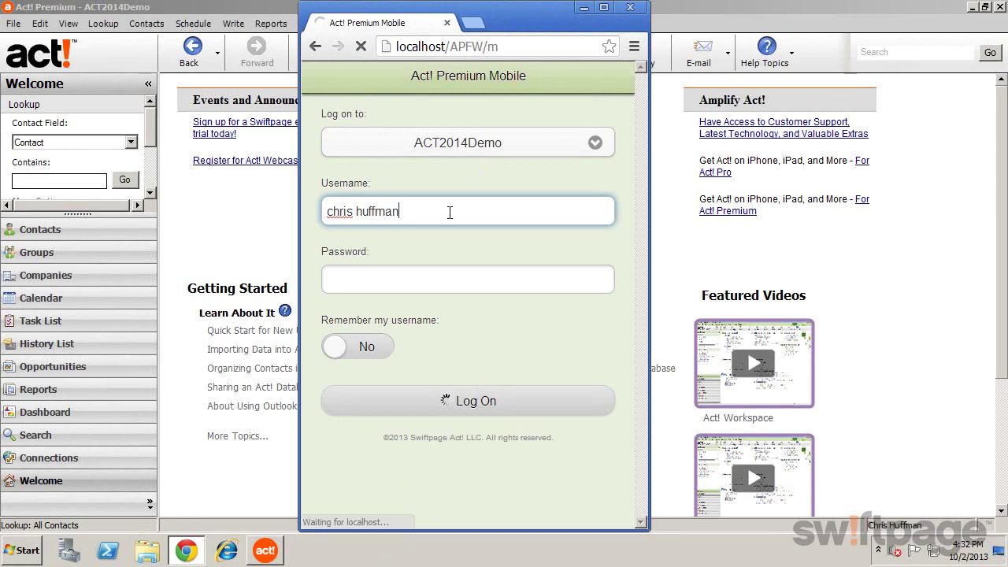